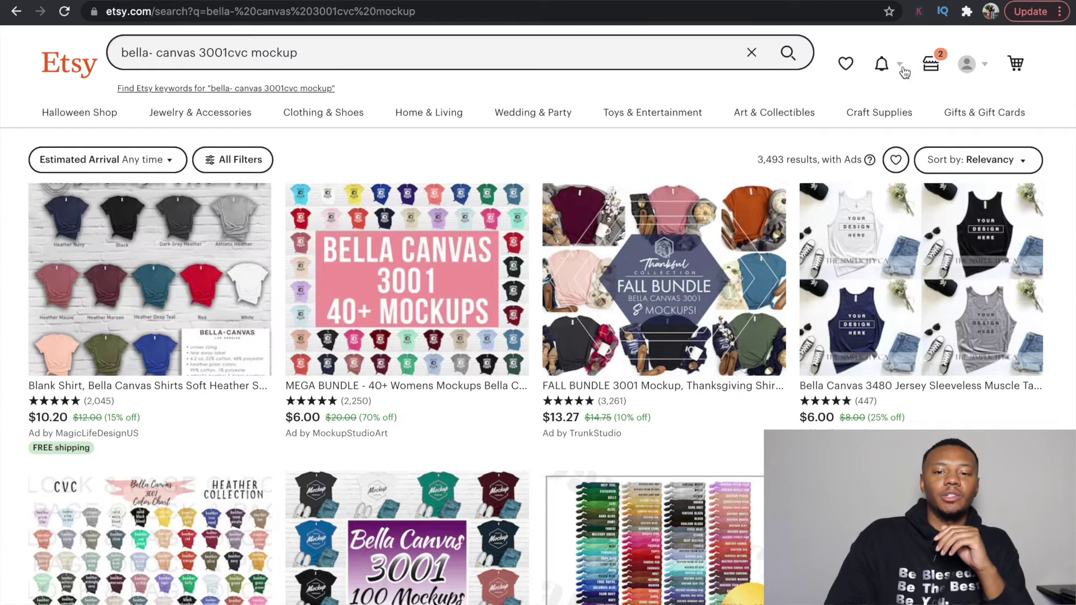
Go to the purchased Naruto Cloud Svg listing ($1.93) from Your Purchases.
click(931, 66)
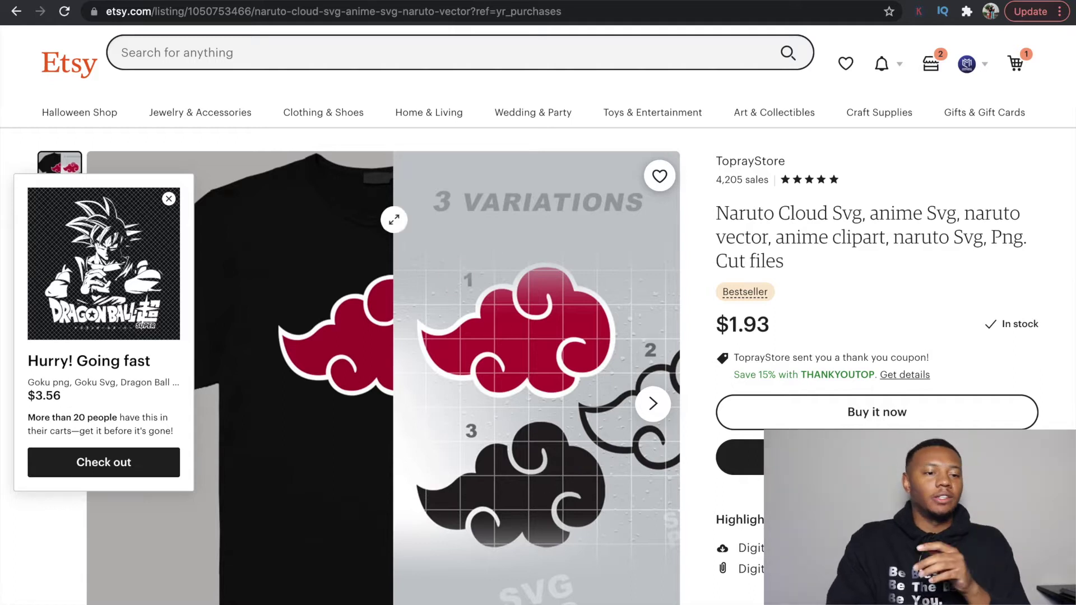
Close the 'Hurry! Going fast' popup on the Naruto Cloud listing.
click(169, 198)
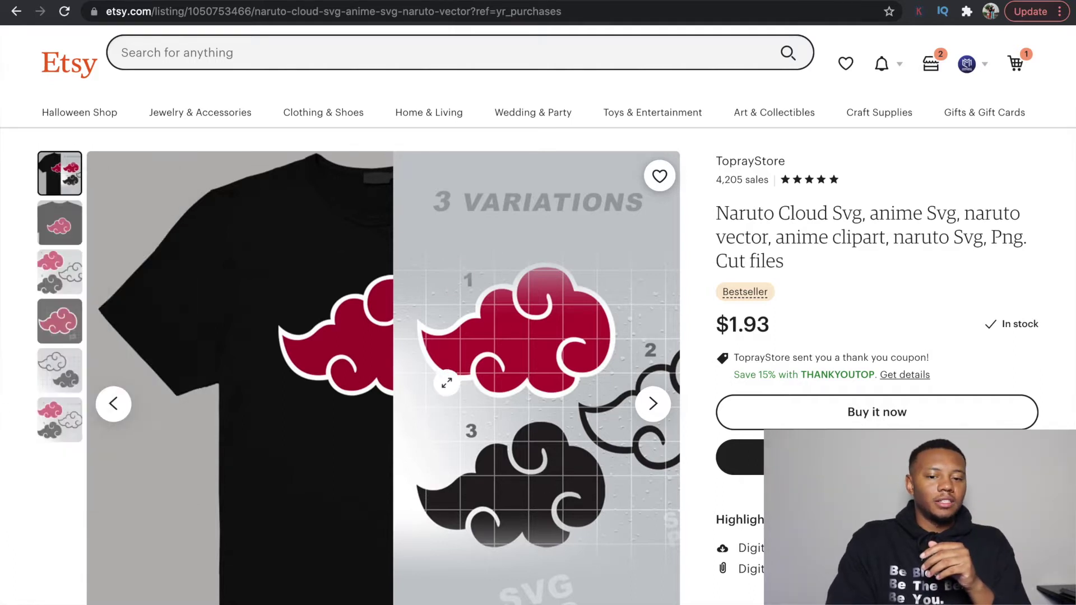
scroll(585, 442, down, 3)
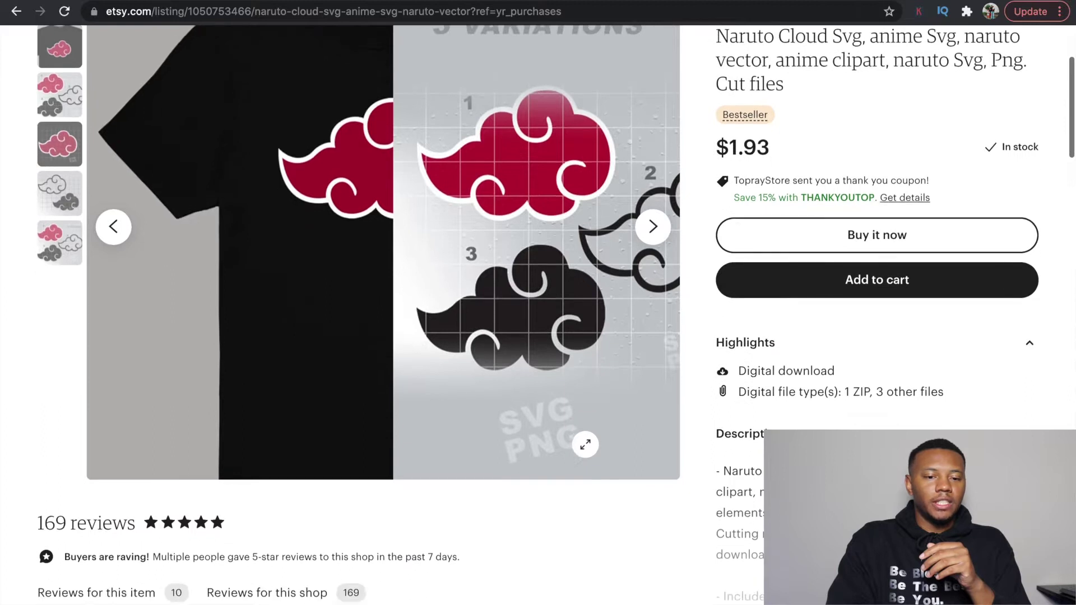
scroll(585, 444, up, 3)
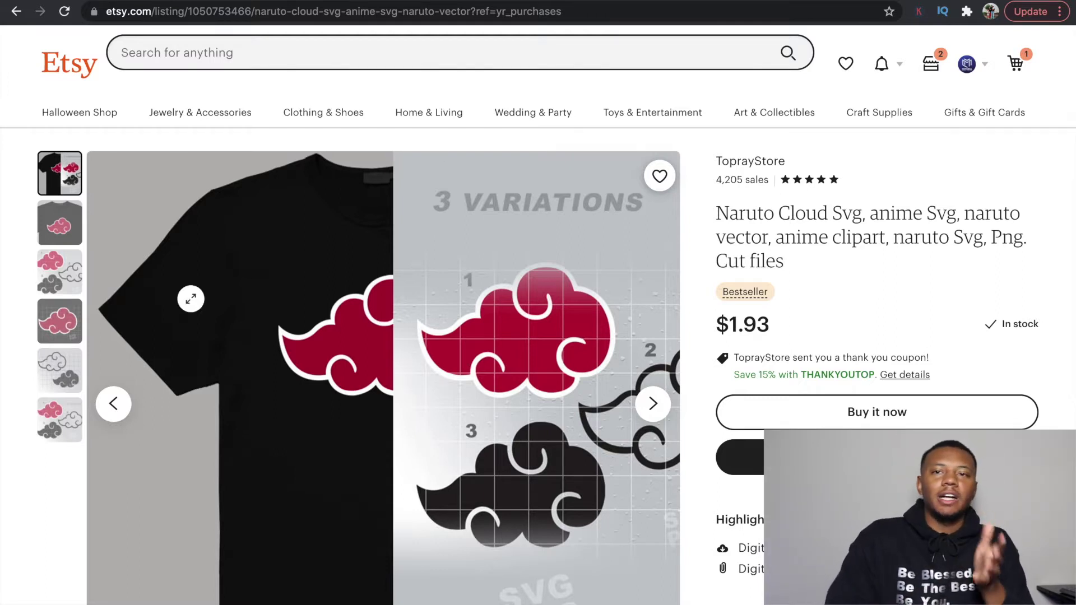
Browse the listing's product photos to the sixth and back to the first.
click(63, 230)
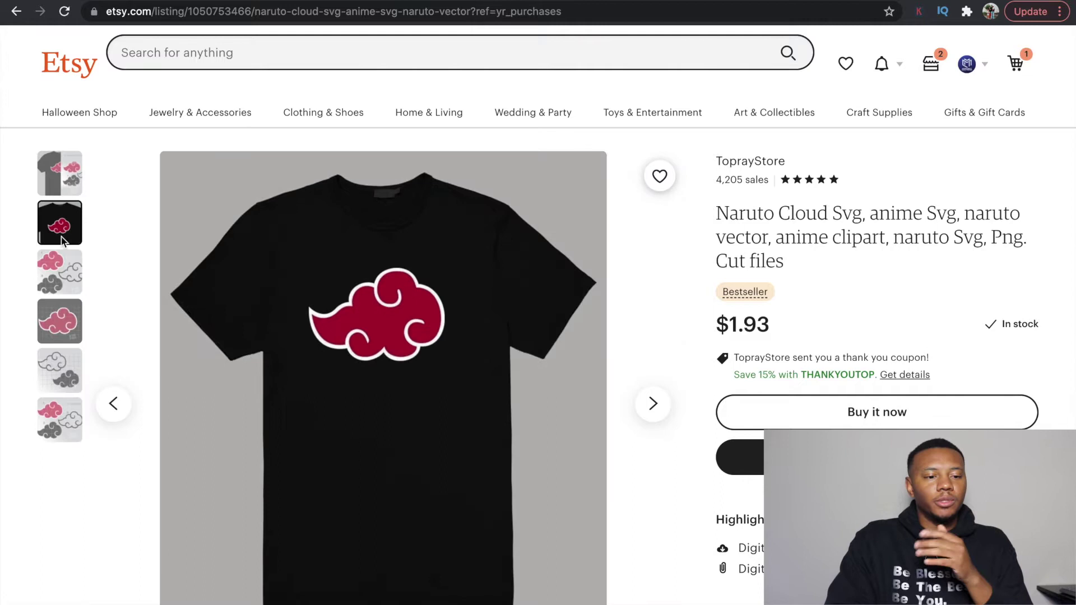
click(65, 276)
click(60, 329)
click(60, 366)
click(61, 418)
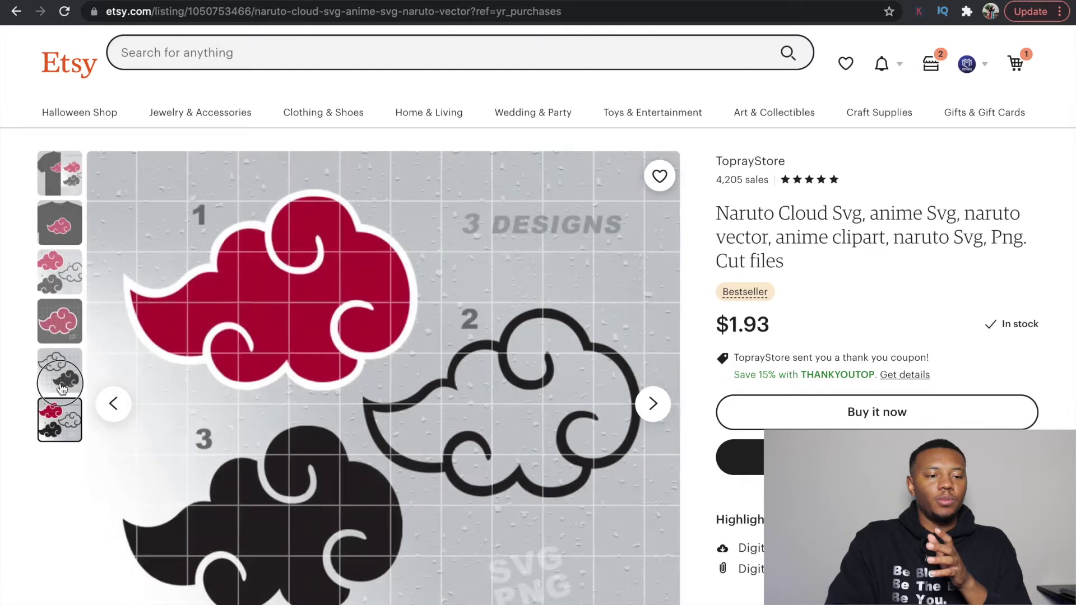
click(62, 370)
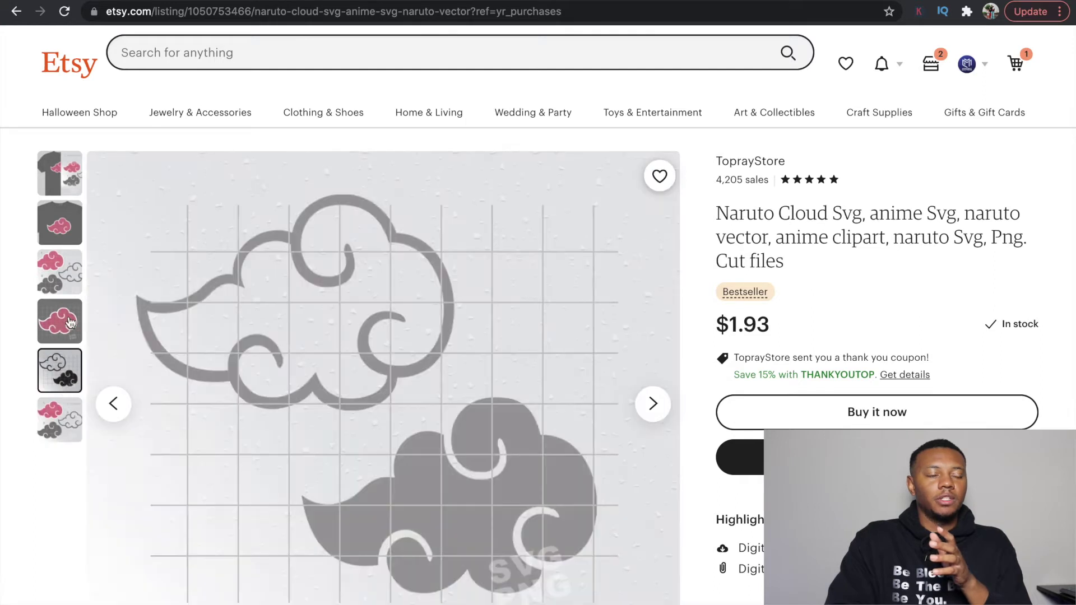
click(70, 314)
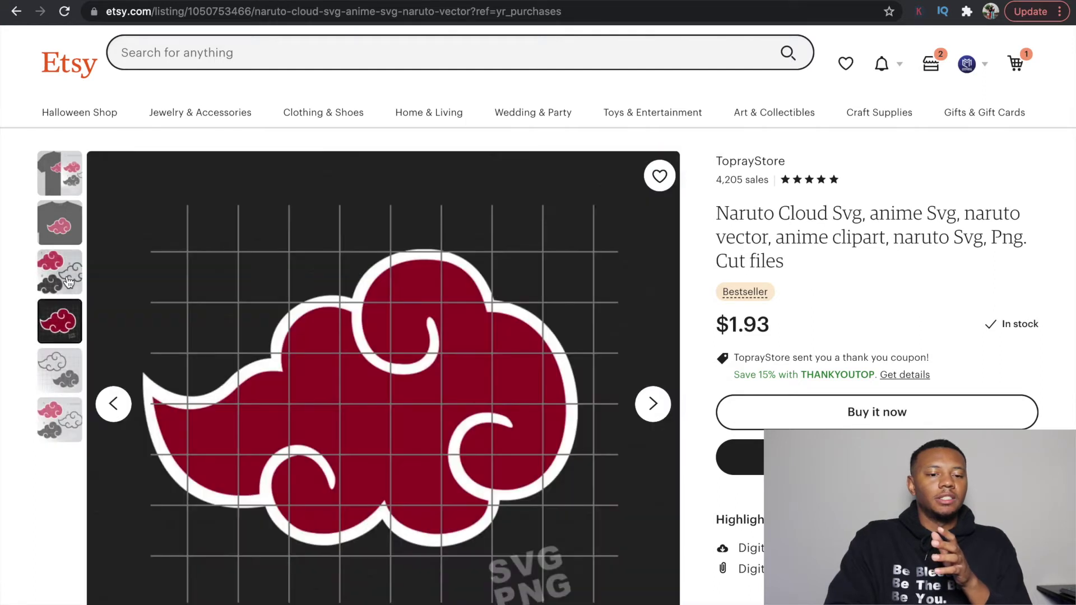
click(66, 273)
click(71, 224)
click(74, 175)
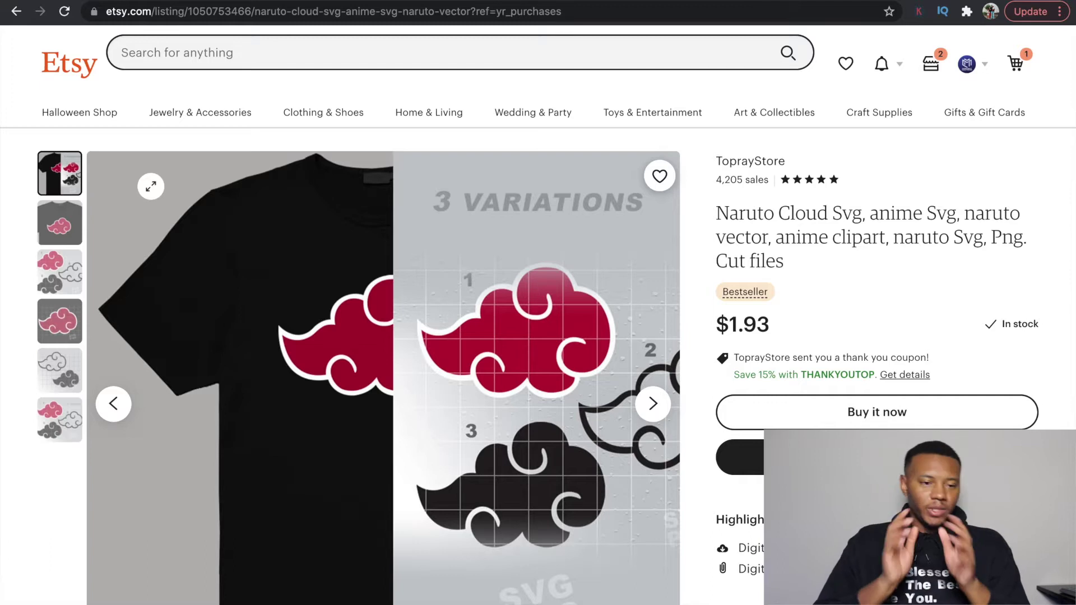
click(182, 52)
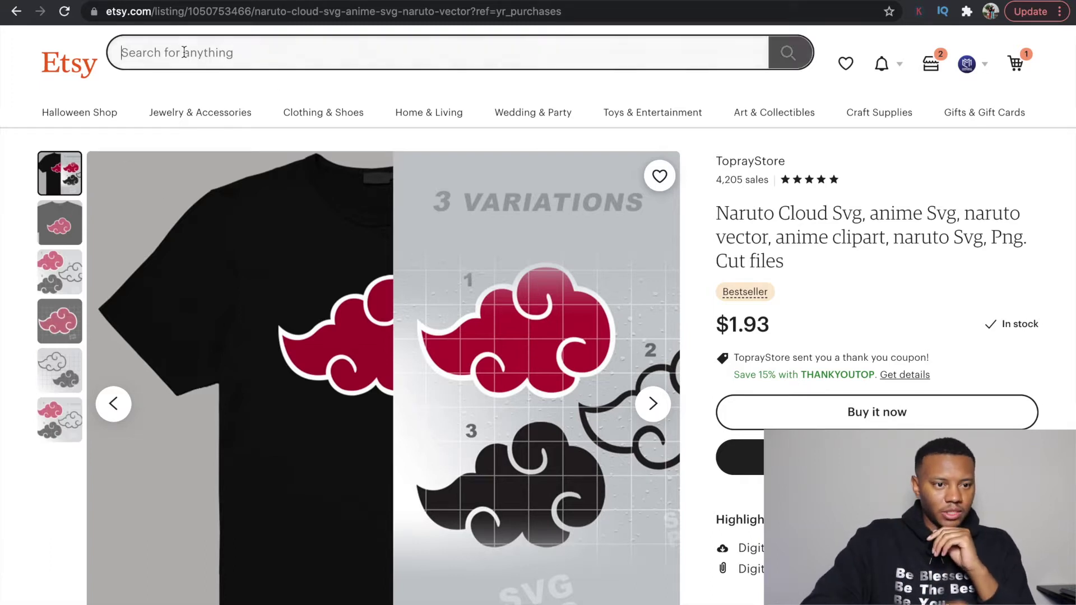
Search Etsy for 'naruto svg' and scroll through the SVG and bundle results.
text(naruto svg)
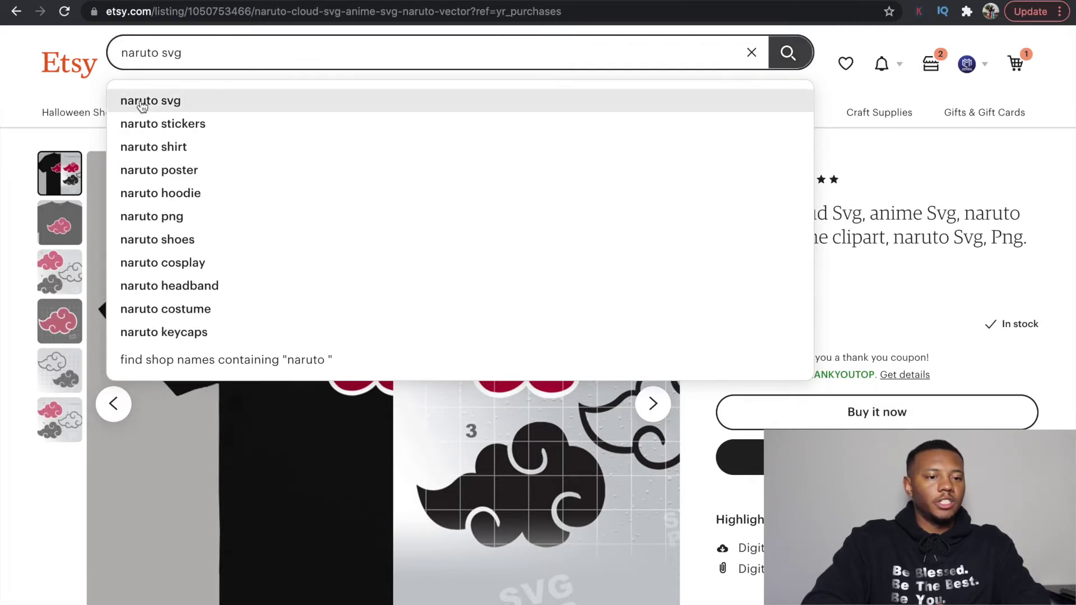
click(137, 101)
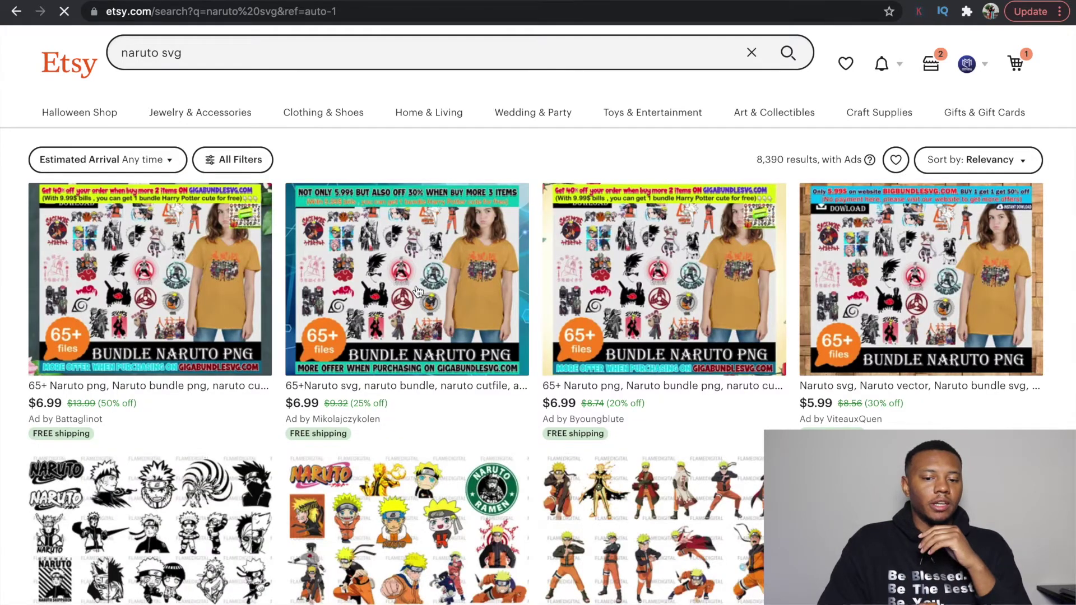
scroll(266, 575, down, 3)
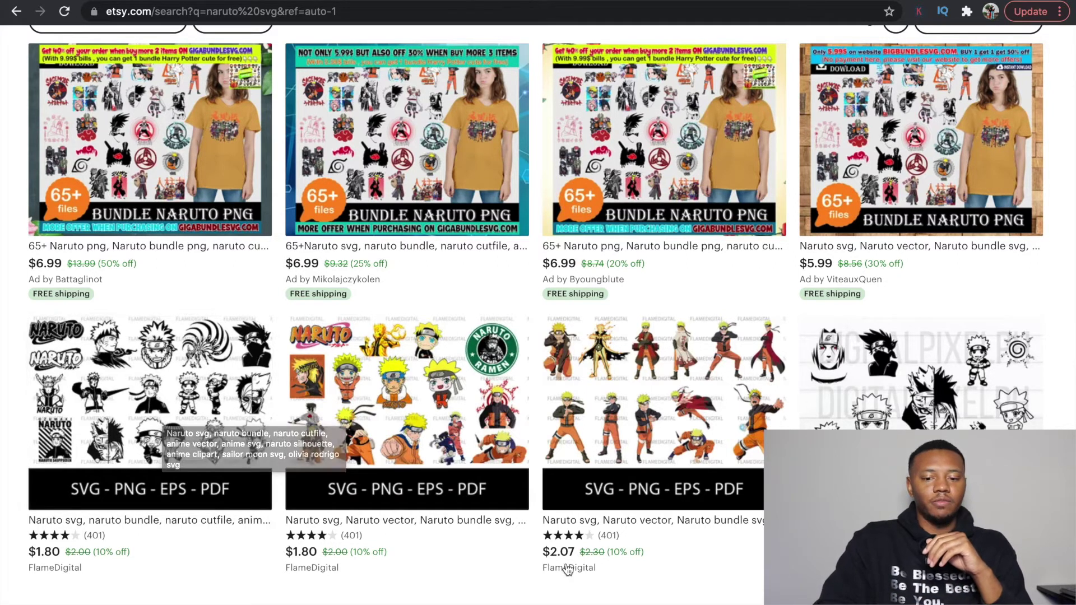
scroll(976, 348, down, 1)
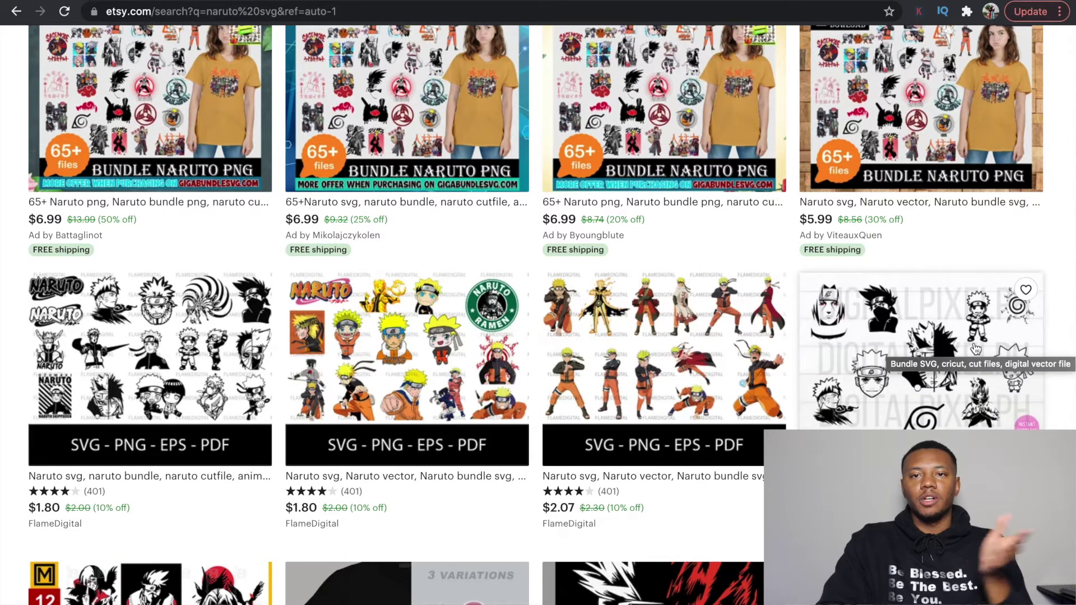
scroll(976, 349, down, 5)
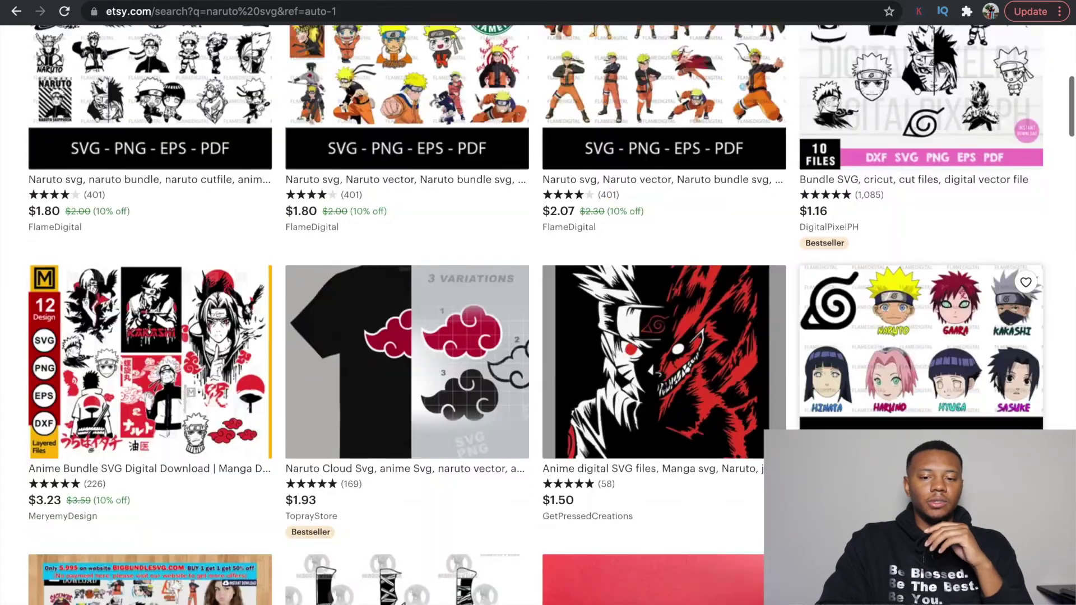
scroll(975, 348, down, 1)
scroll(975, 348, down, 3)
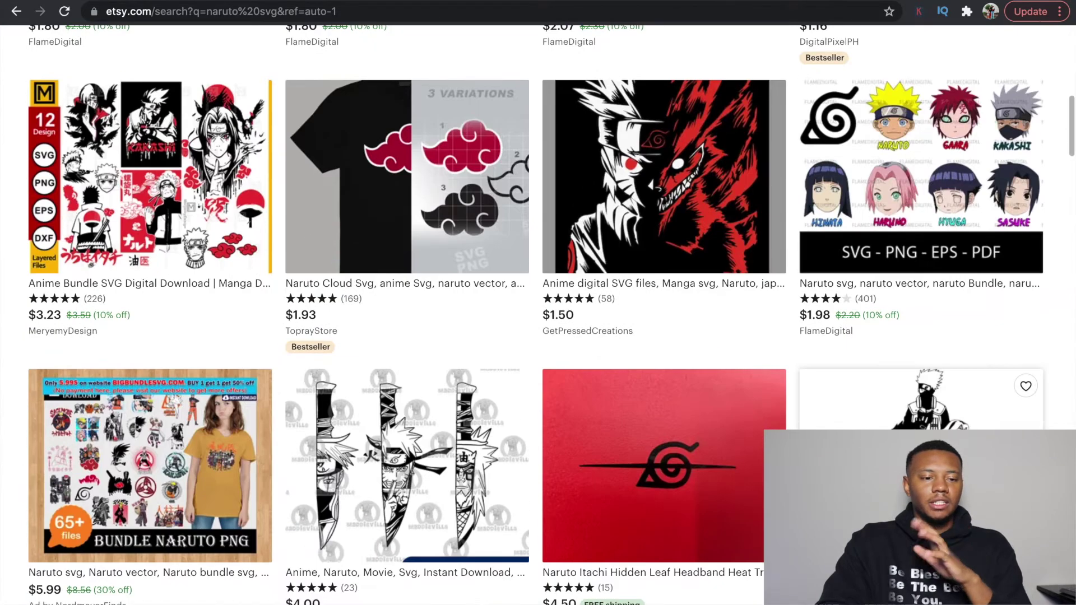
scroll(536, 314, down, 2)
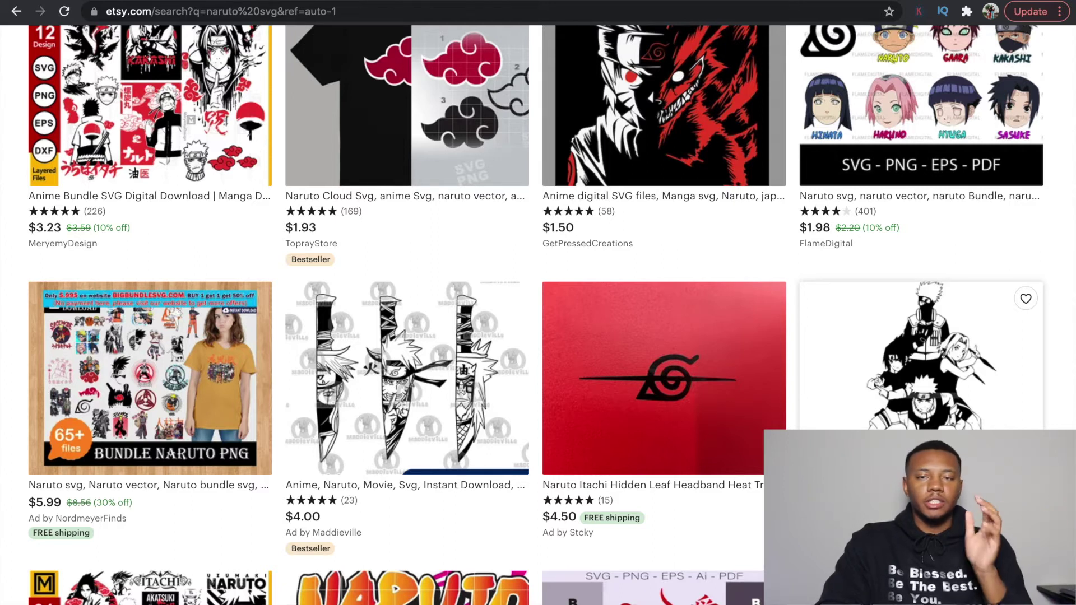
scroll(536, 313, down, 2)
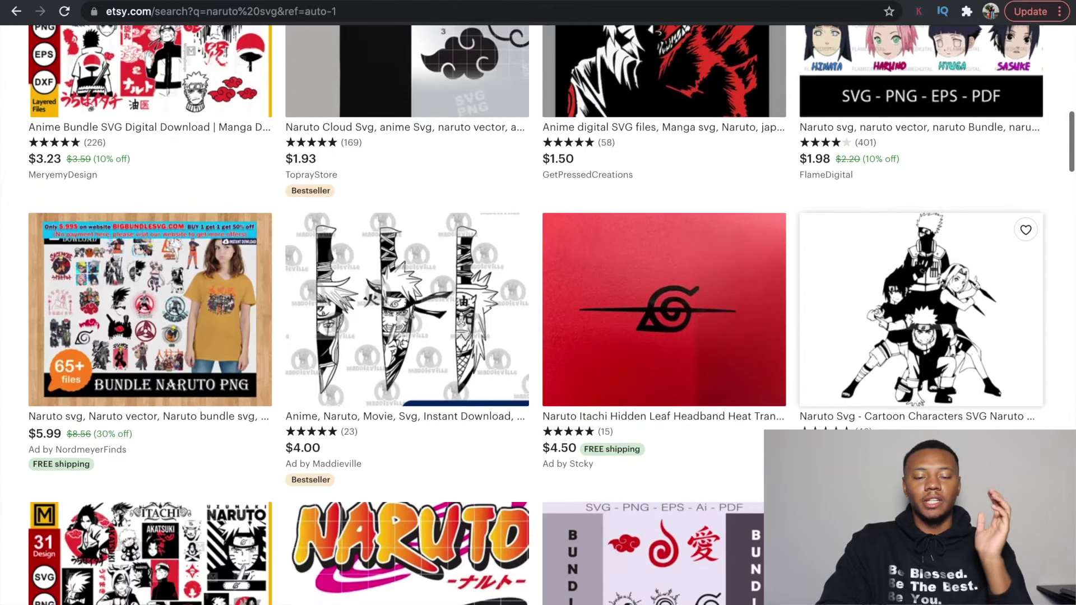
scroll(536, 313, down, 5)
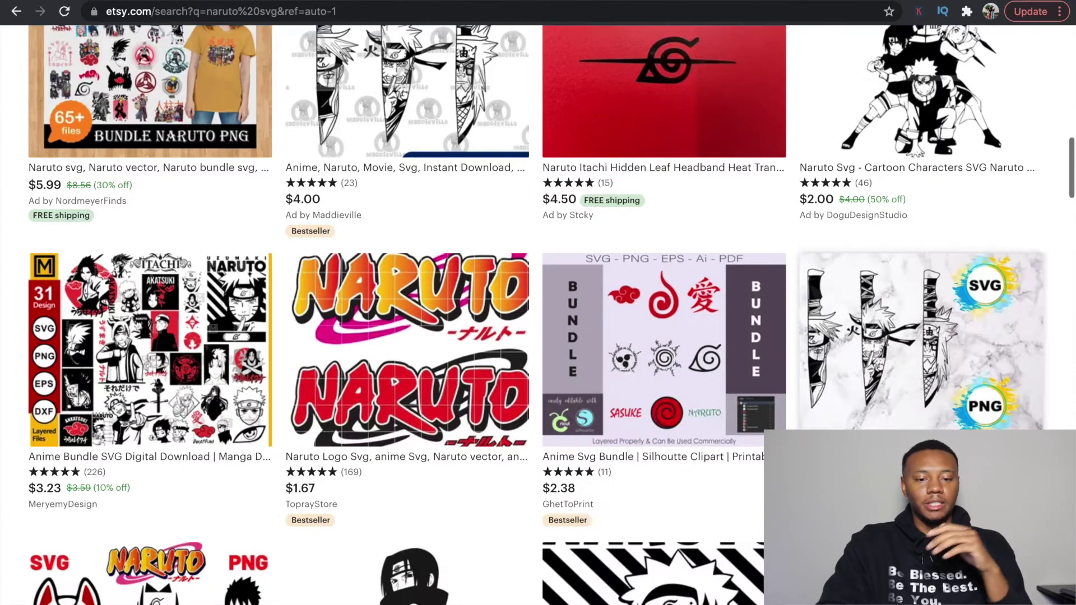
scroll(536, 314, up, 10)
scroll(536, 314, down, 15)
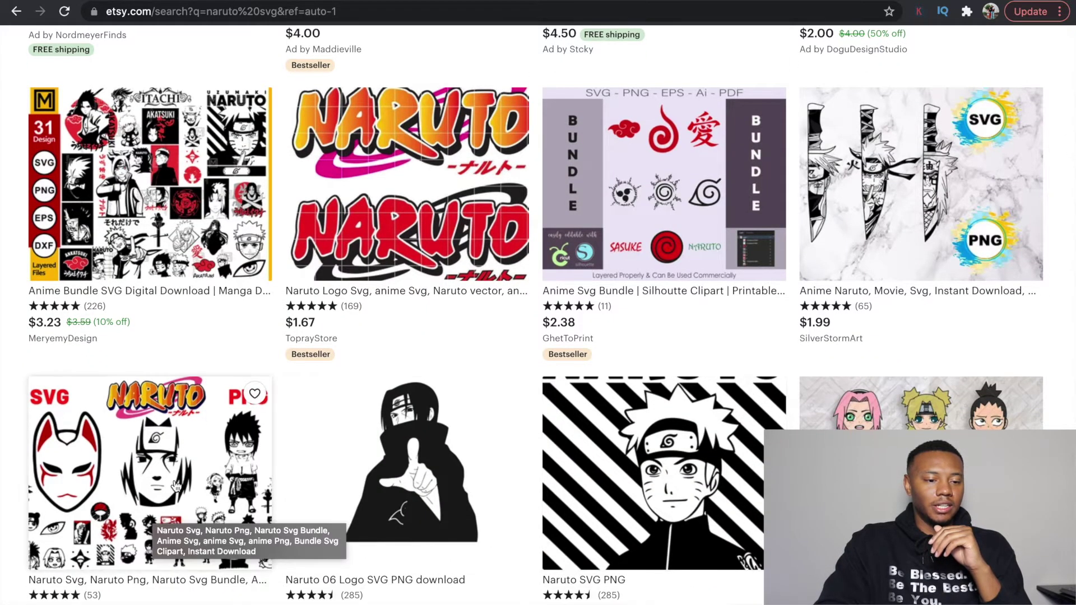
scroll(177, 485, down, 2)
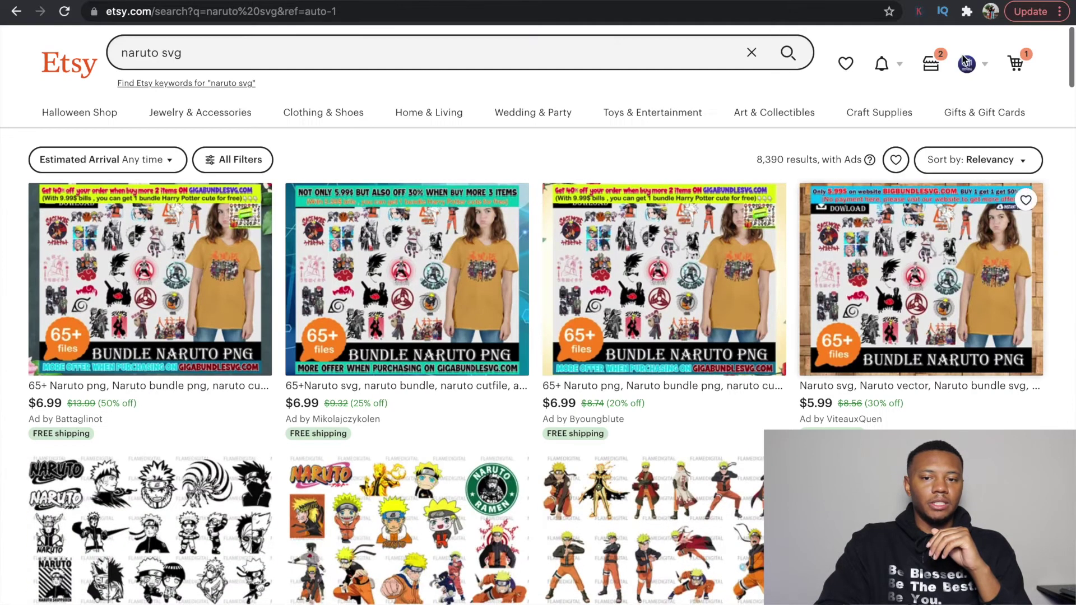
From Purchases and reviews, download the files of the Naruto Cloud order.
click(965, 62)
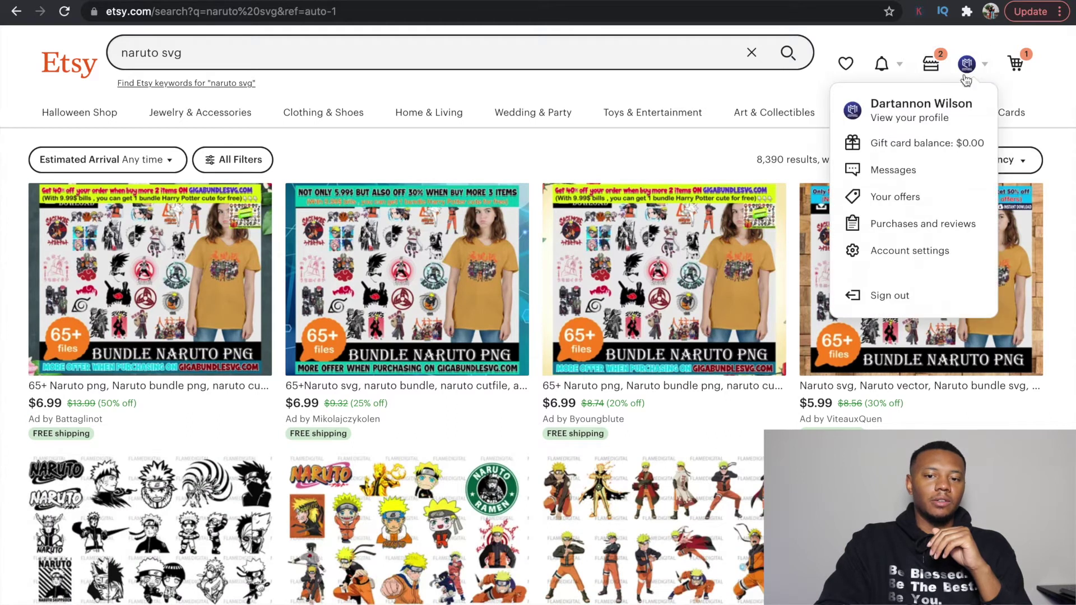
click(917, 225)
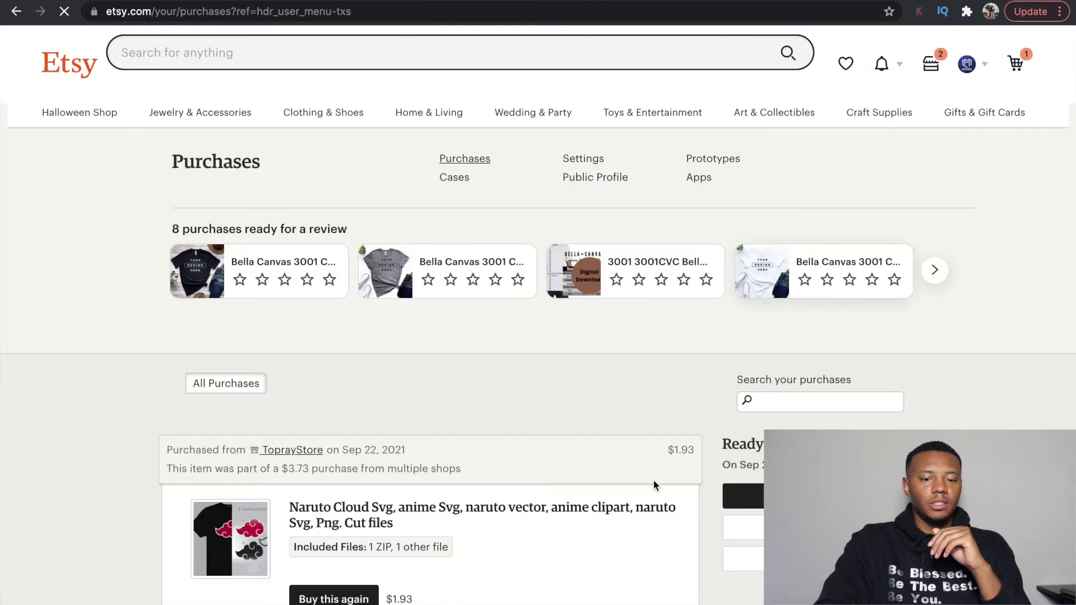
scroll(653, 479, down, 2)
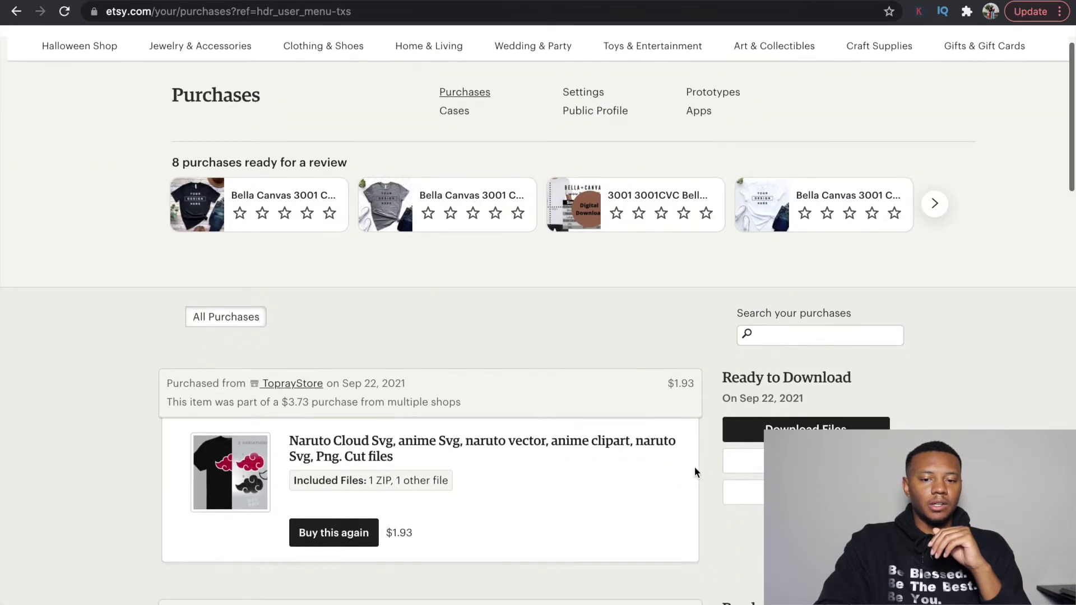
click(760, 436)
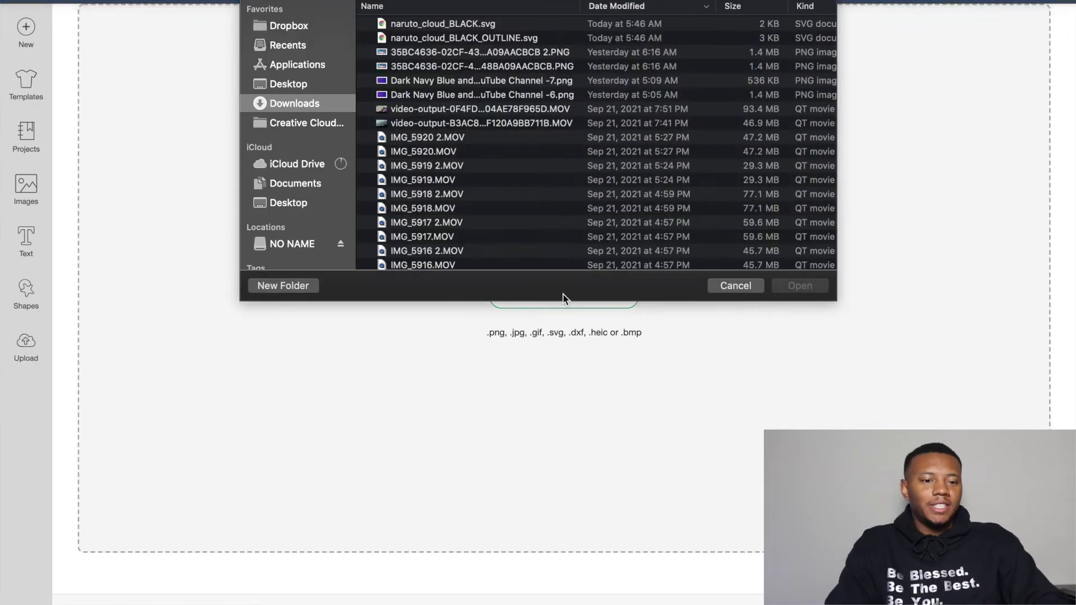
Upload naruto_cloud_BLACK.svg and select both the outline and solid cloud uploads.
double_click(436, 27)
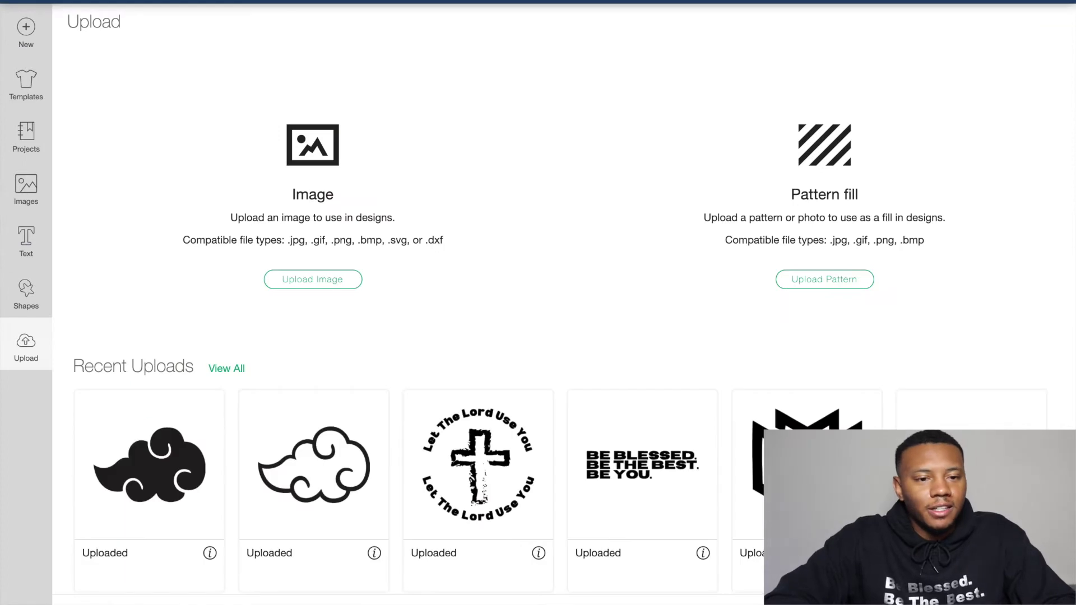
click(306, 469)
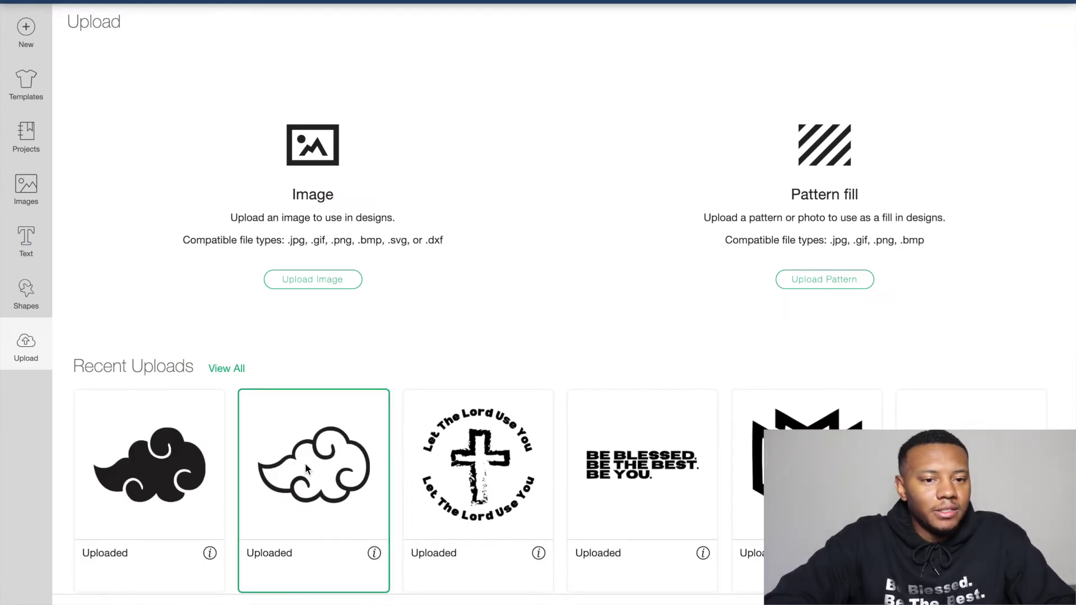
click(194, 454)
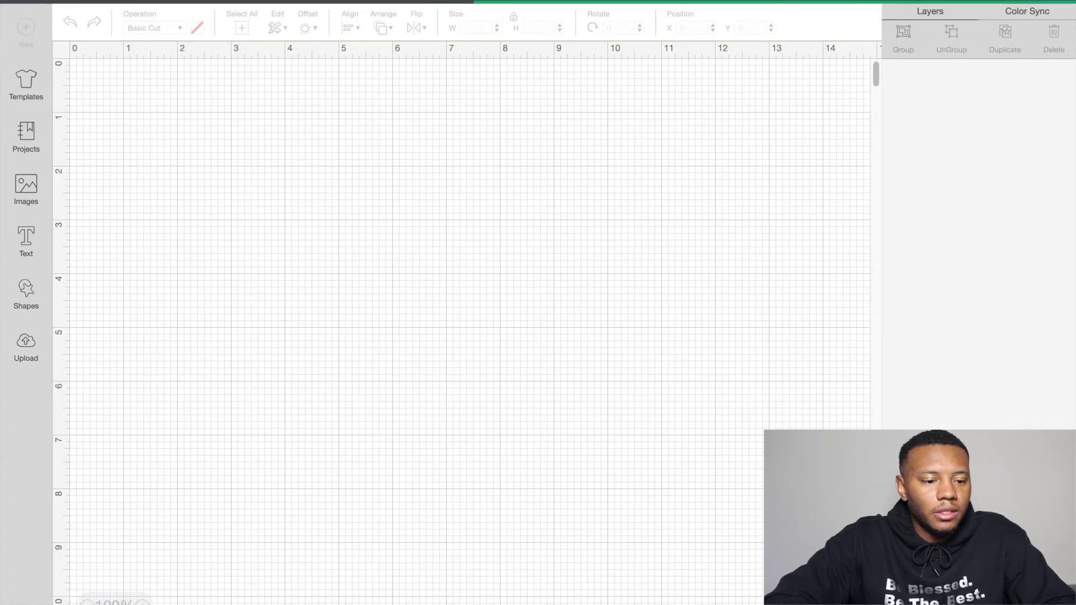
Enlarge the outline cloud to 9.156 x 6.249 and position it under the solid cloud.
drag(304, 209, 373, 528)
drag(549, 573, 707, 600)
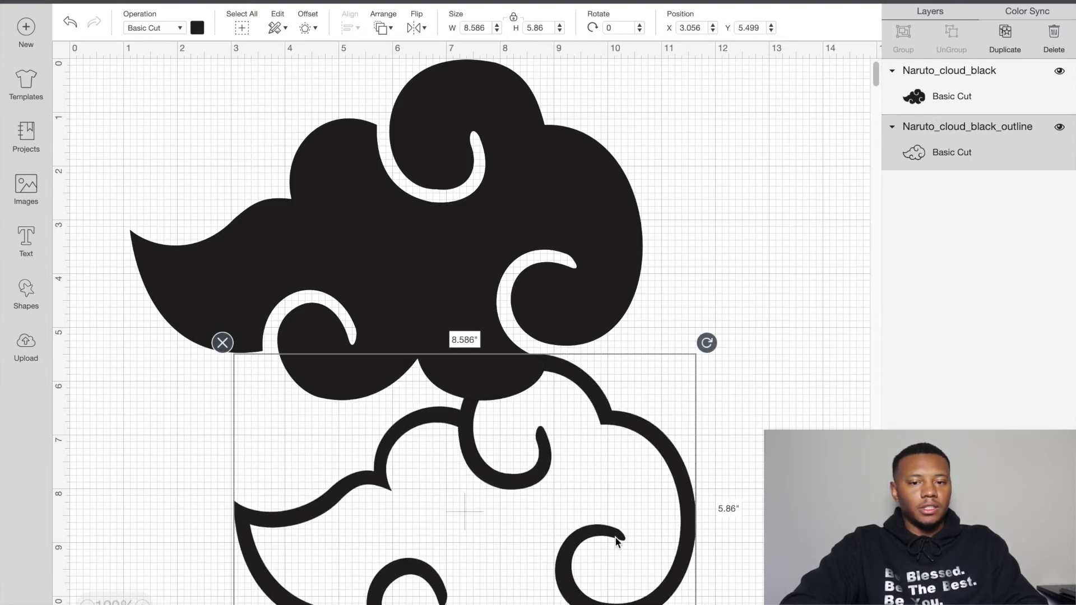
drag(566, 396, 521, 275)
drag(617, 424, 641, 435)
drag(603, 384, 707, 495)
click(356, 216)
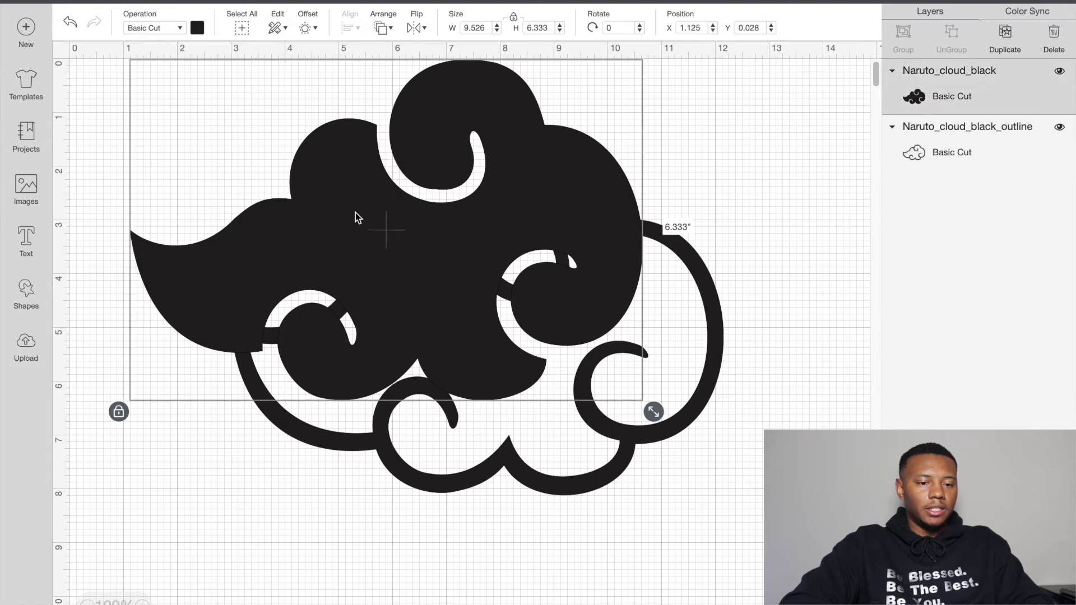
Color the solid cloud dark red and move the black outline cloud behind it.
click(197, 28)
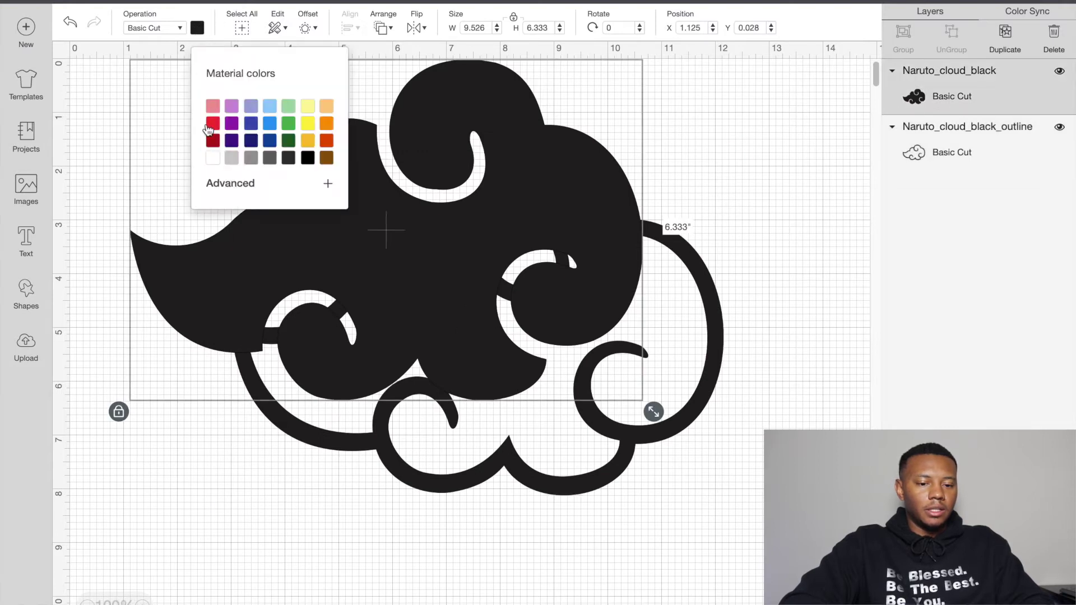
click(213, 140)
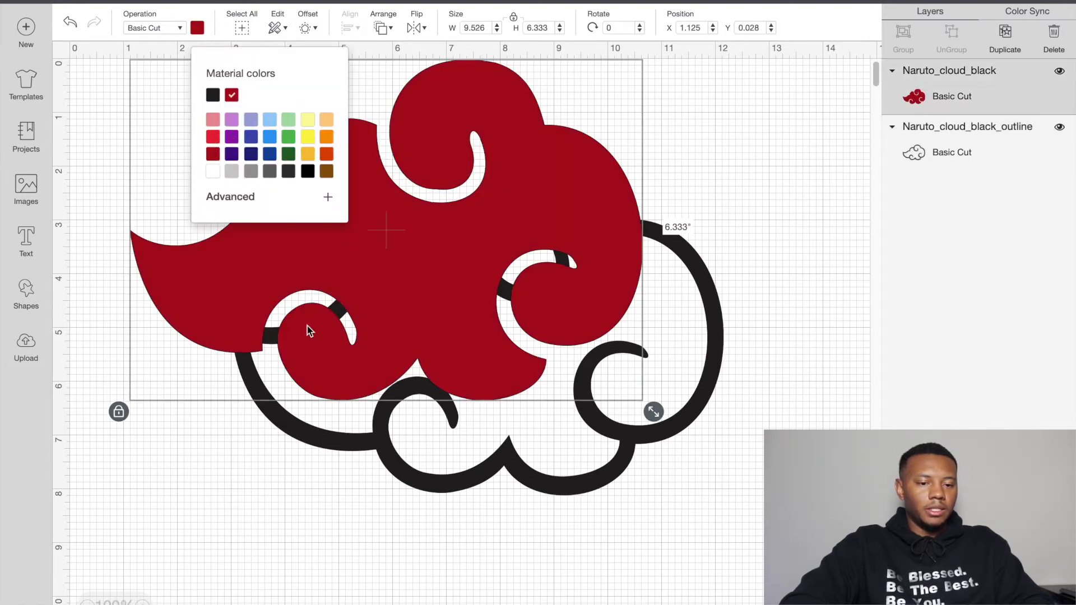
click(401, 460)
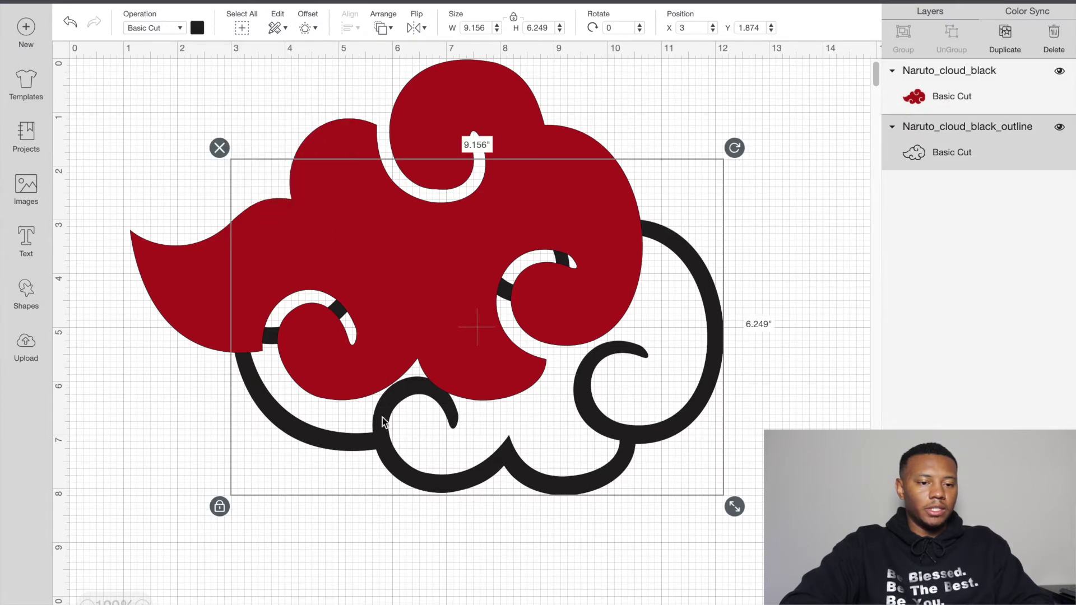
drag(602, 456, 511, 348)
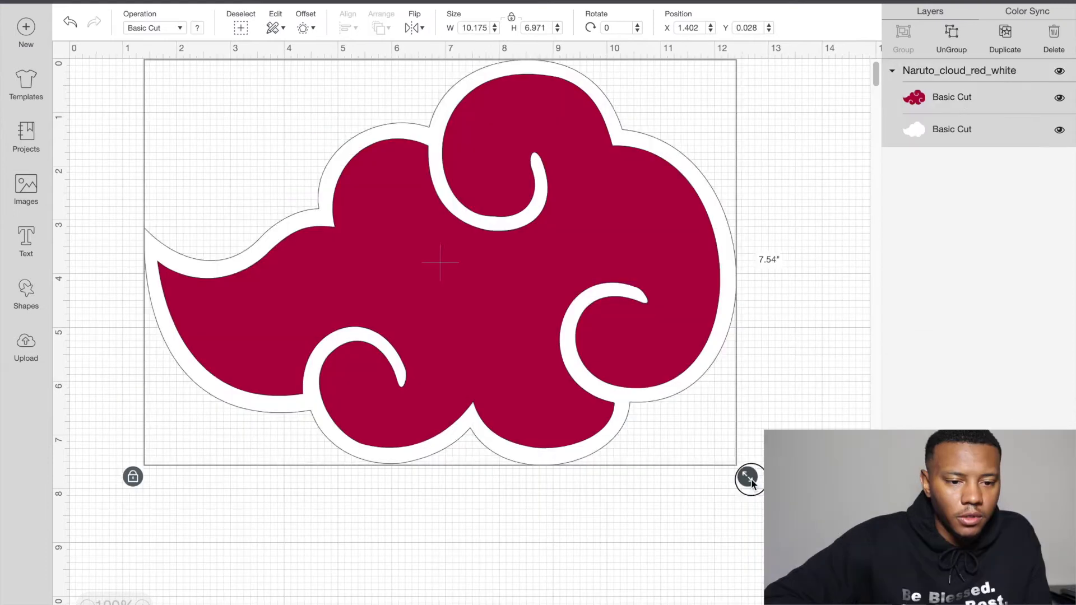
Select the red-and-white cloud group and move it right and down.
click(625, 515)
click(576, 429)
click(967, 122)
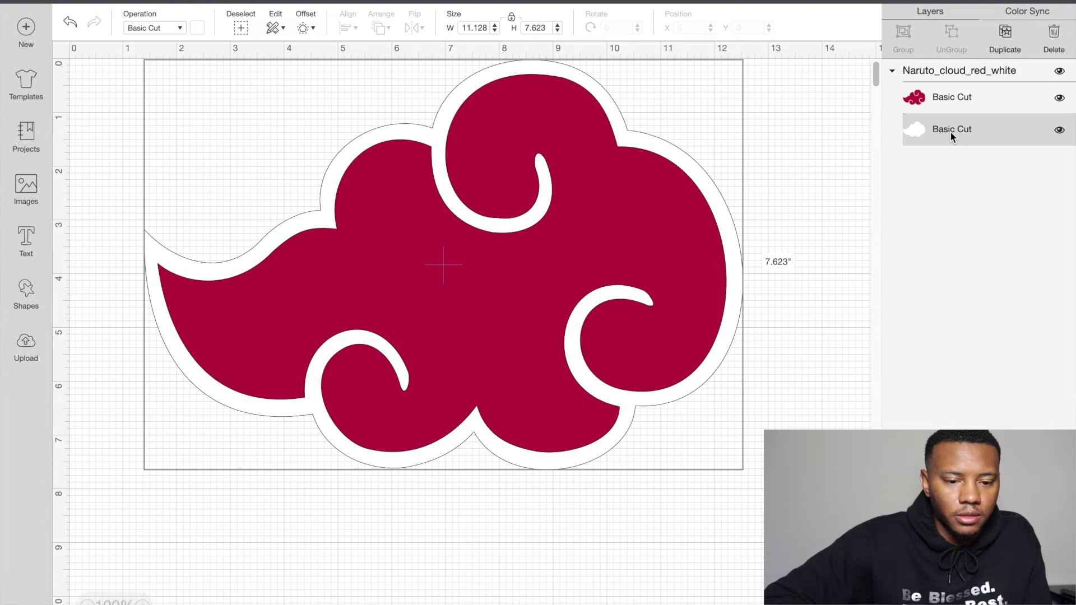
click(945, 96)
click(929, 130)
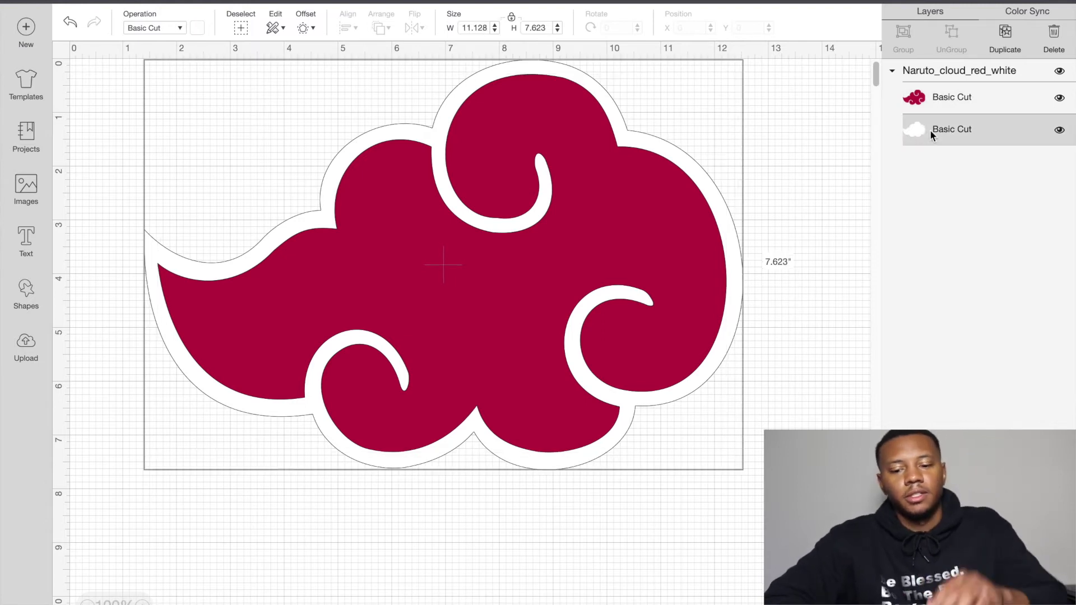
drag(693, 315, 715, 356)
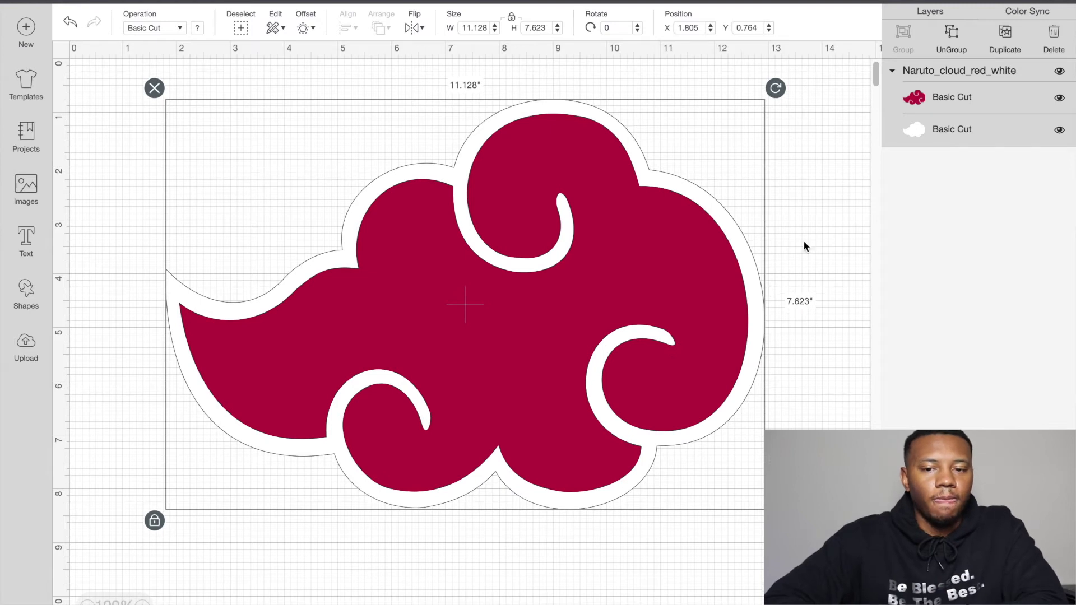
Ungroup the cloud into separate red and white layers and adjust their placement.
click(951, 34)
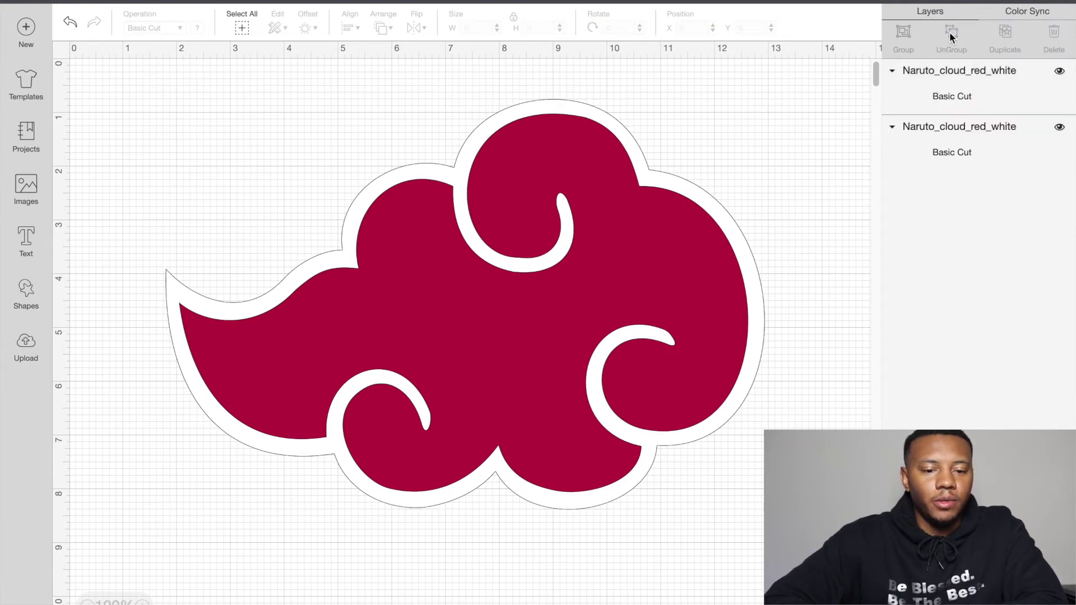
click(651, 302)
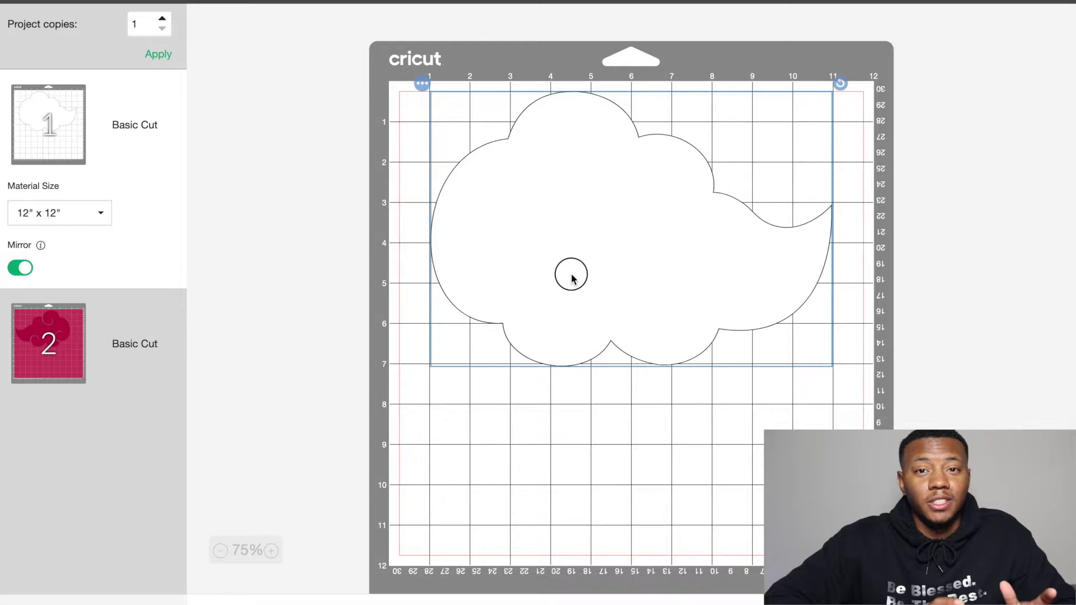
drag(572, 274, 572, 274)
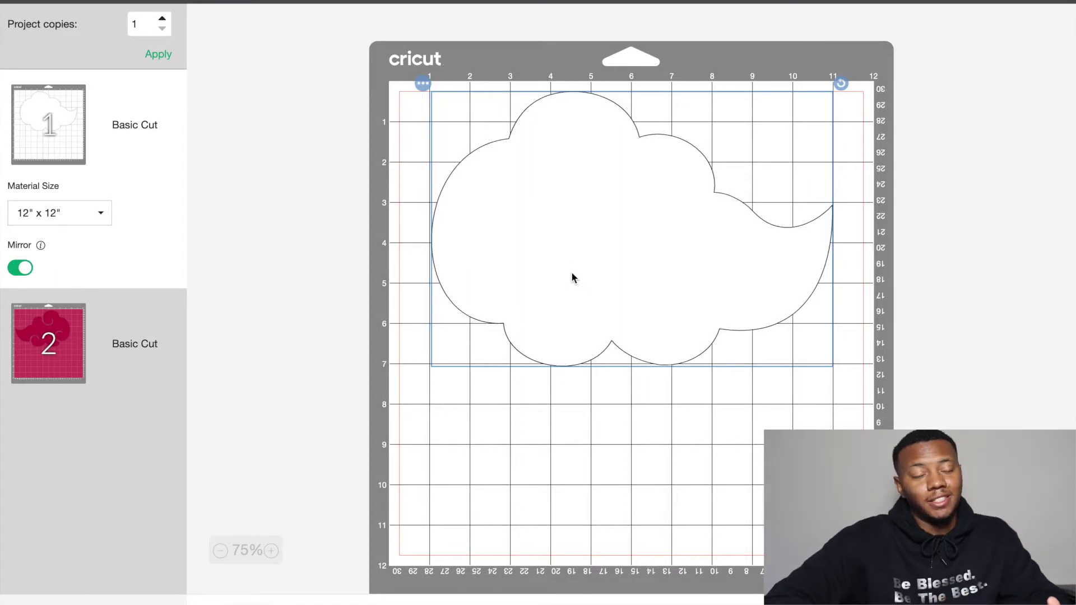